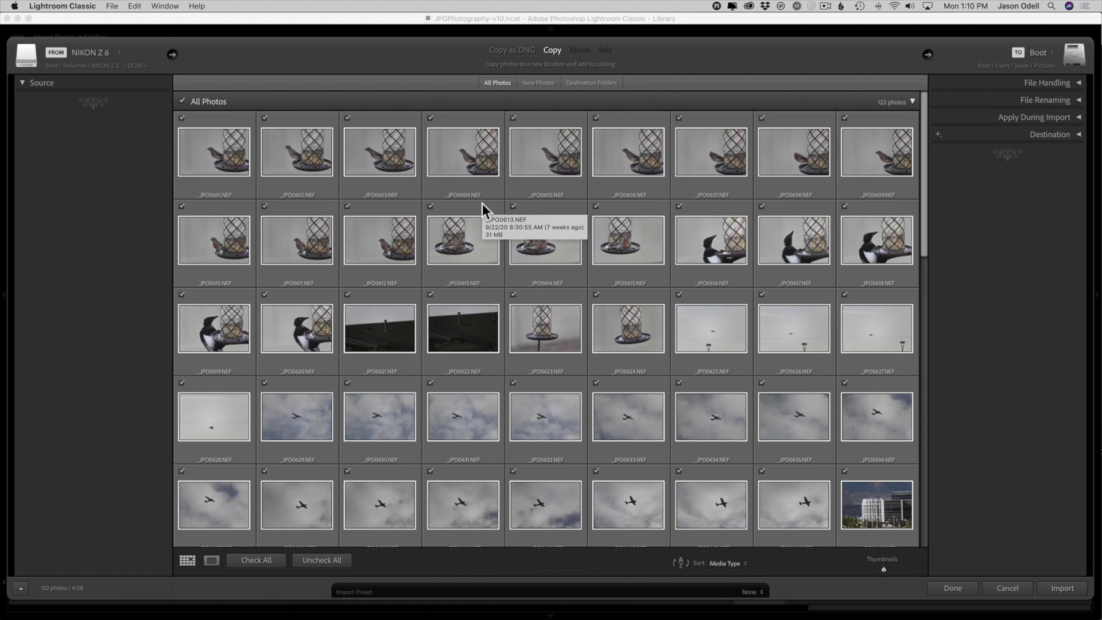
- Enable Rename Files in the File Renaming panel and choose the Default template
click(1009, 99)
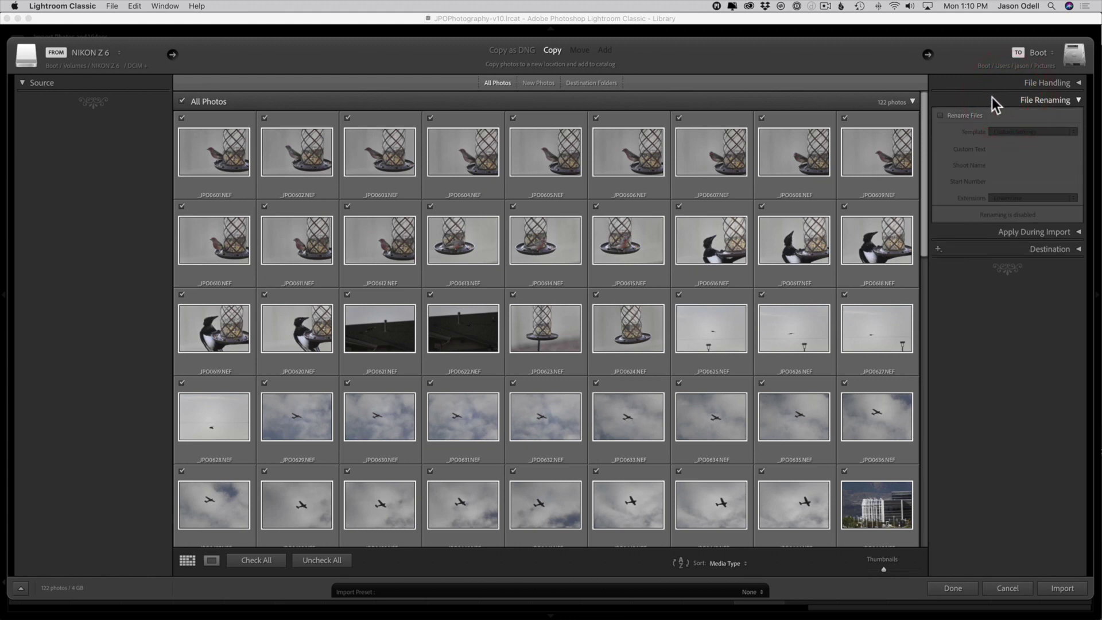
click(973, 115)
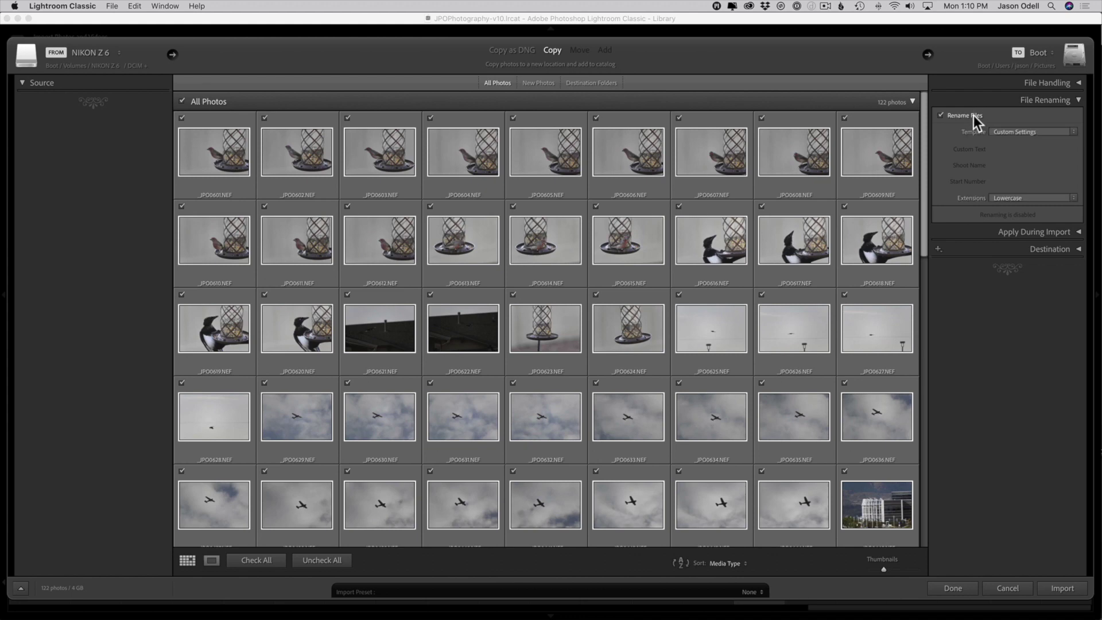
click(1007, 134)
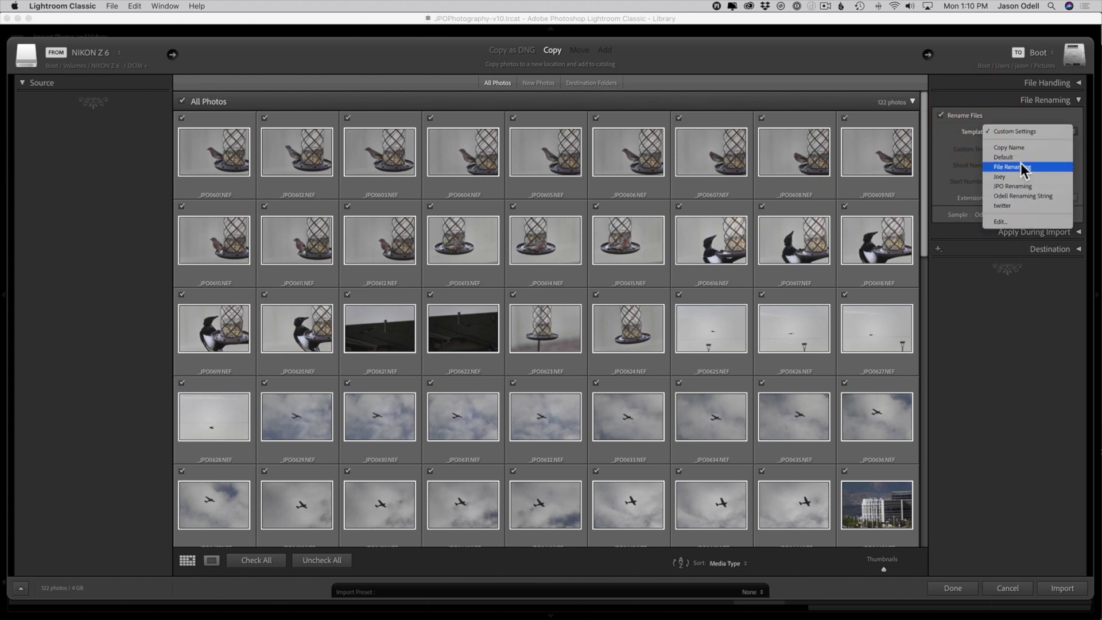
click(1017, 157)
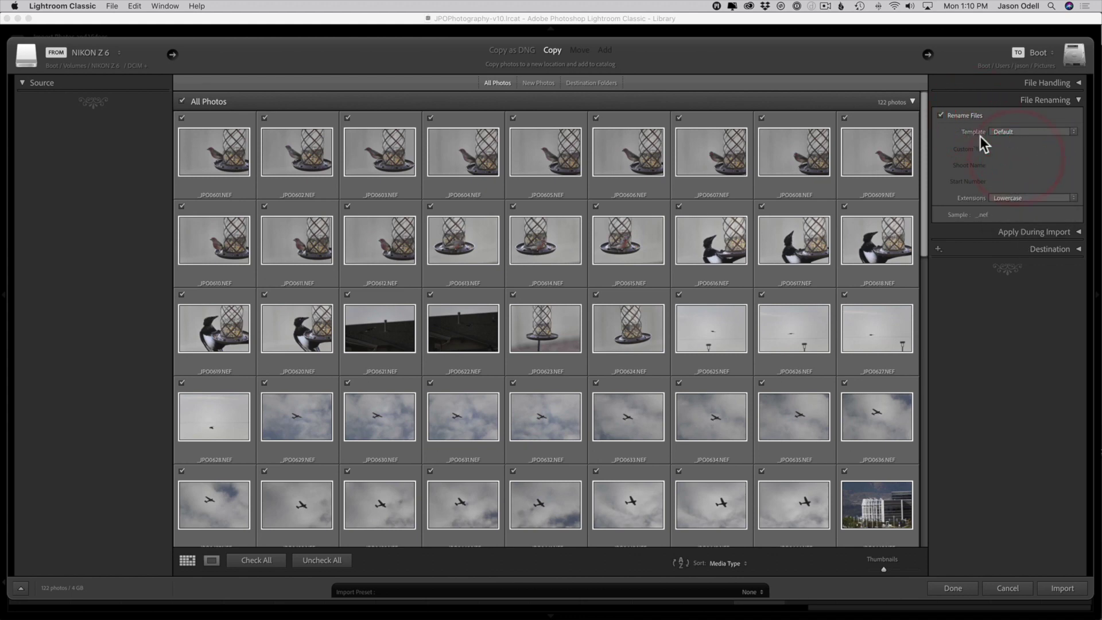
click(1025, 130)
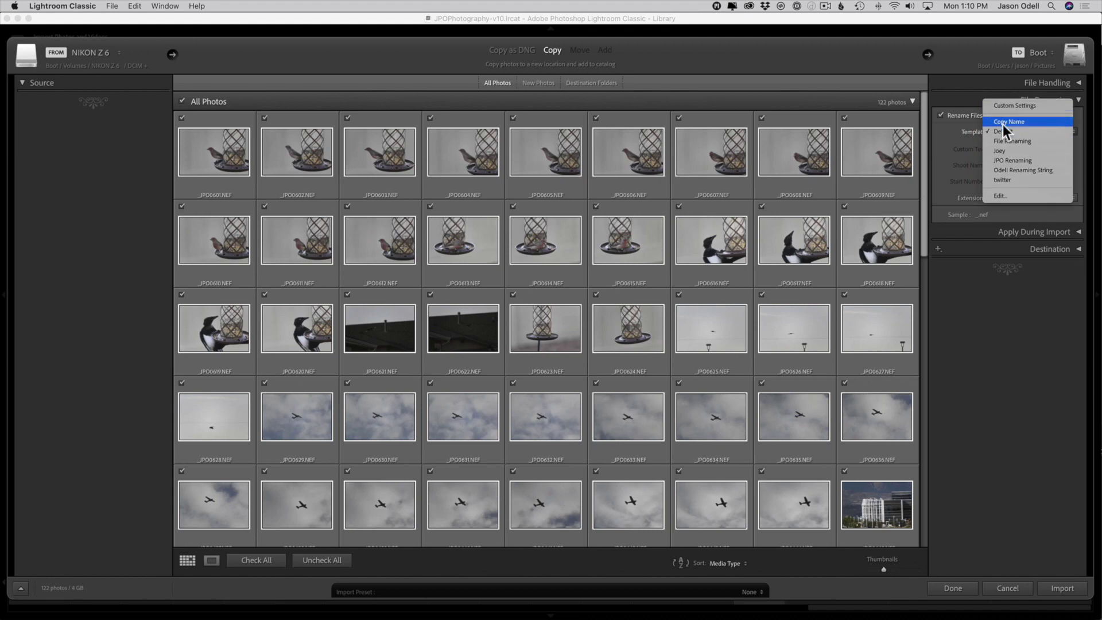
click(952, 137)
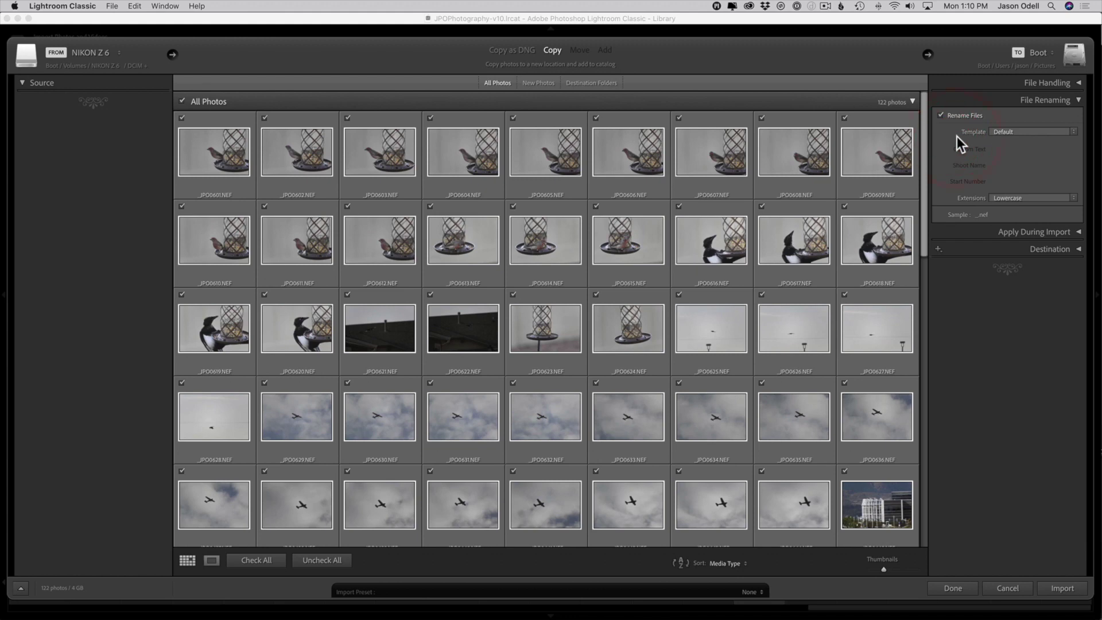
click(1018, 133)
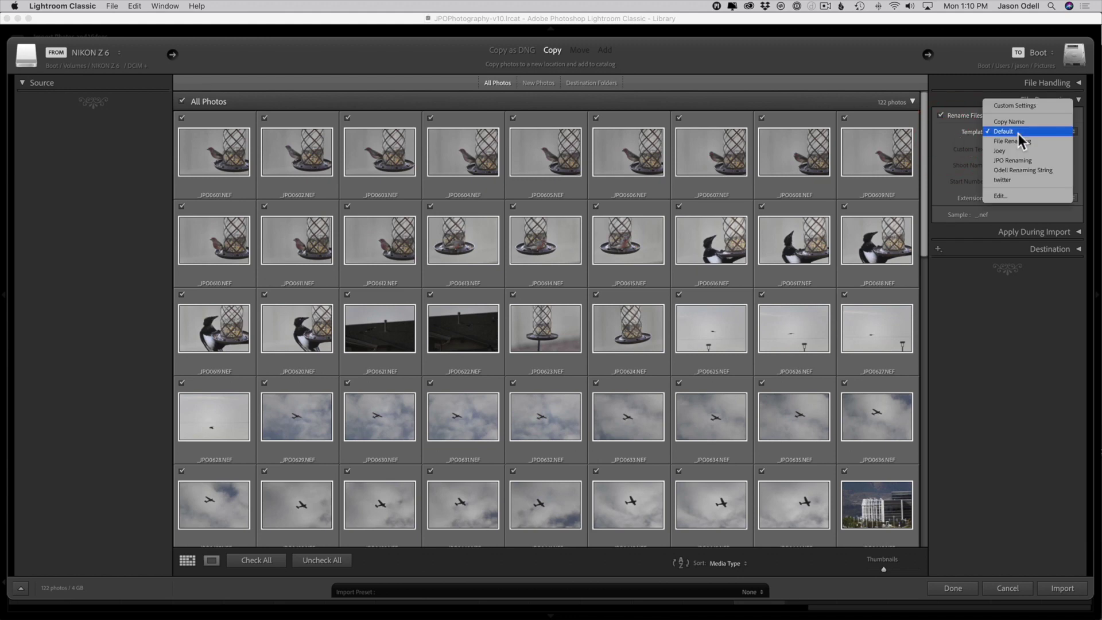
- In the Filename Template Editor, enter the prefix JPO_ as the template's start
click(1021, 195)
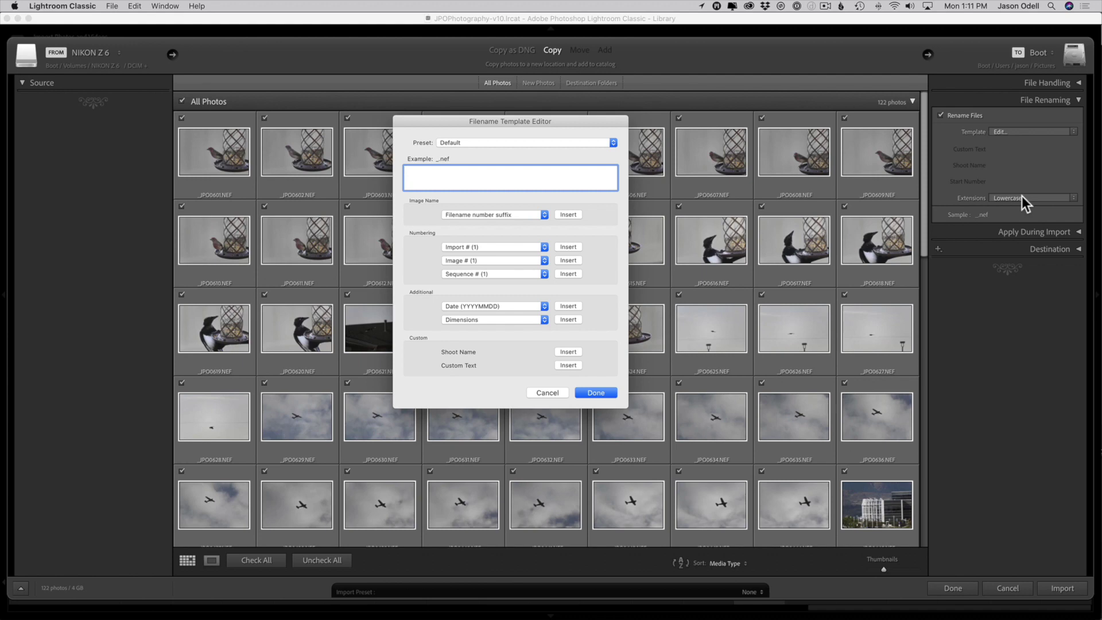
text(JPO_)
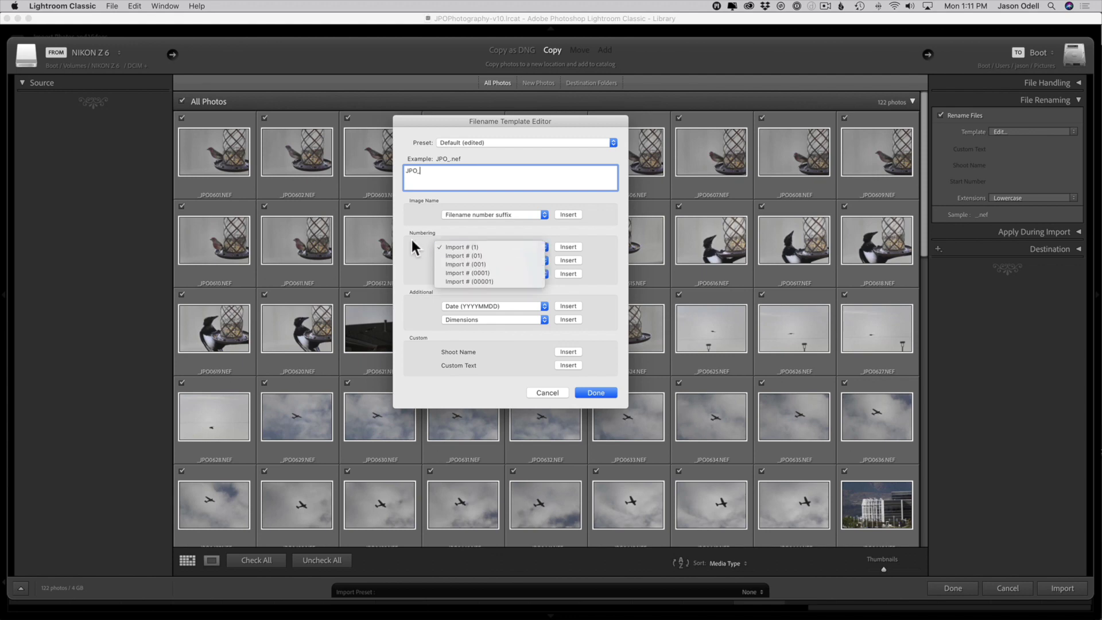
- Append Date (YYYYMMDD), an underscore, and the Filename number suffix to the template
click(417, 255)
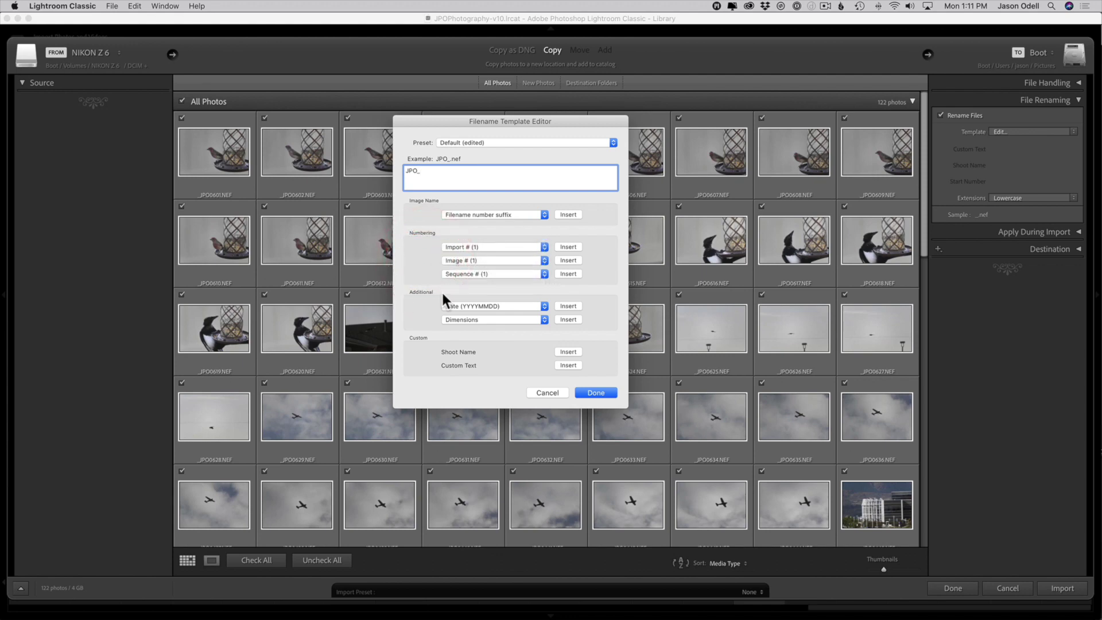
click(475, 308)
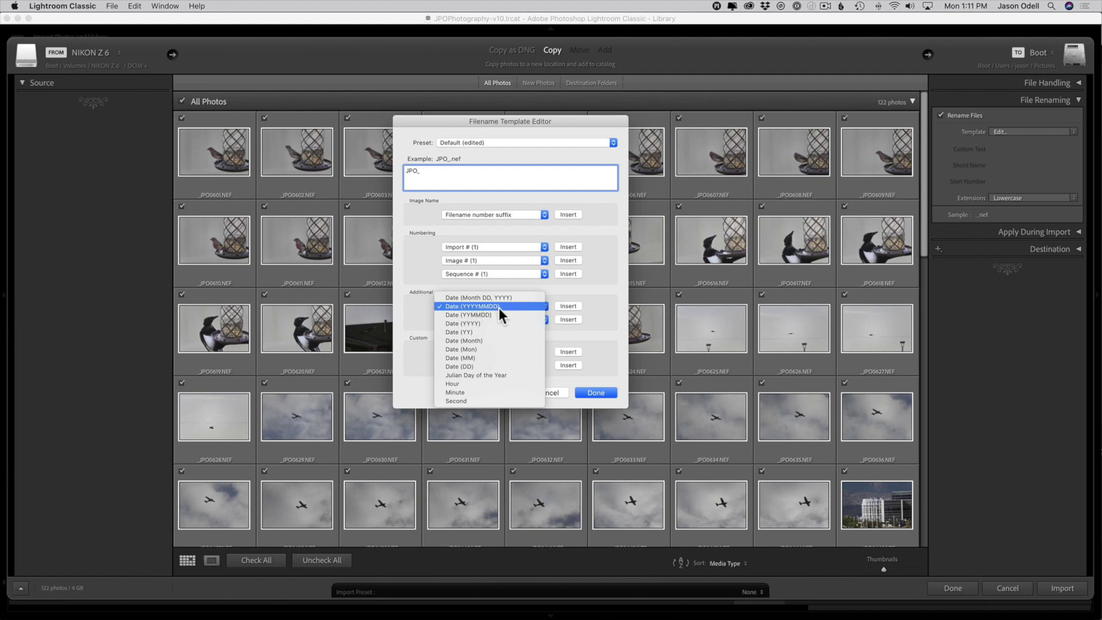
click(499, 308)
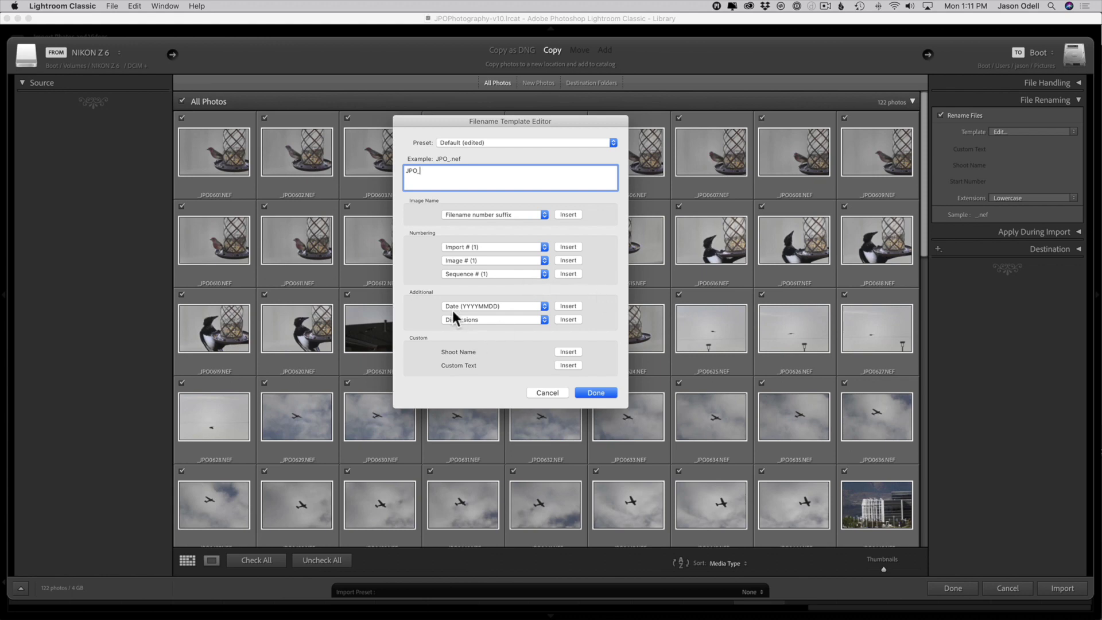
click(567, 305)
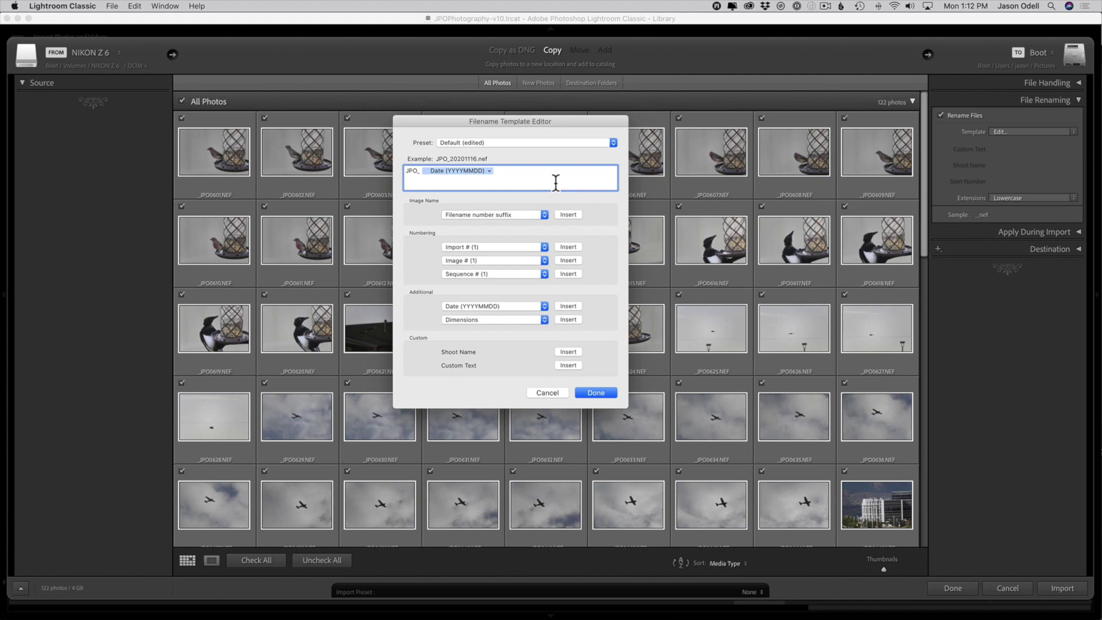
text(_)
click(542, 216)
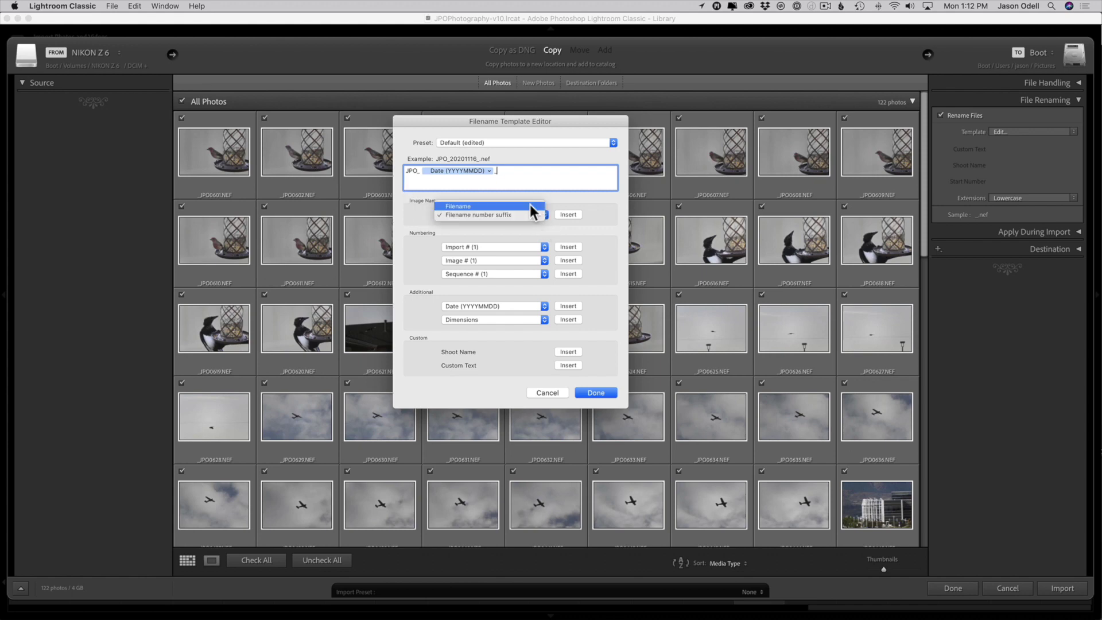
click(494, 215)
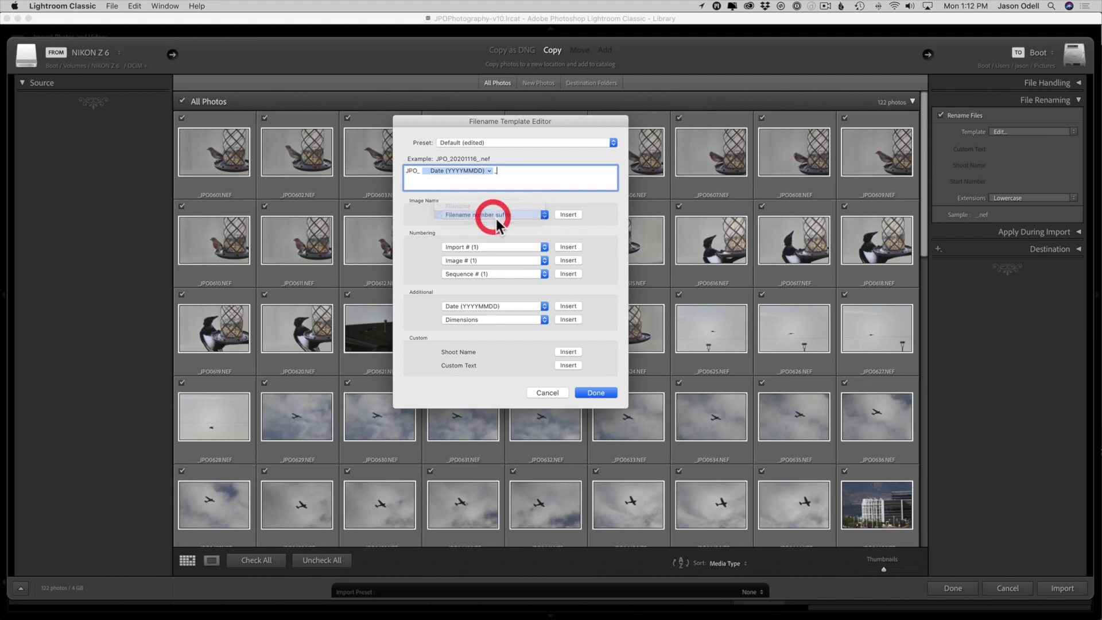
click(566, 215)
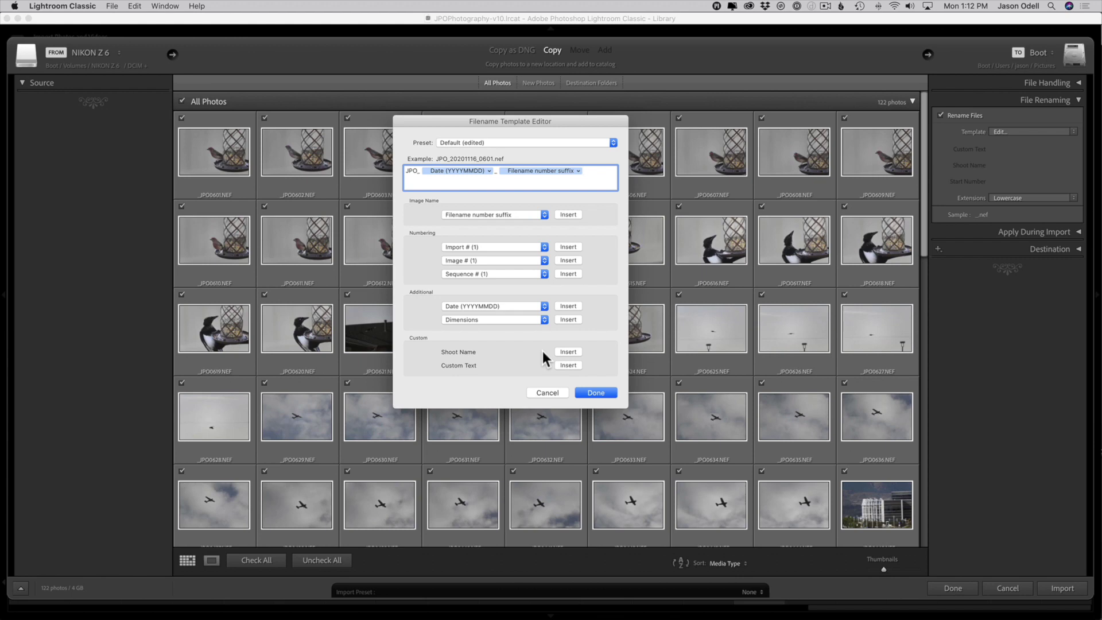
- Save the current template as a new preset named 'File Renaming1'
click(550, 144)
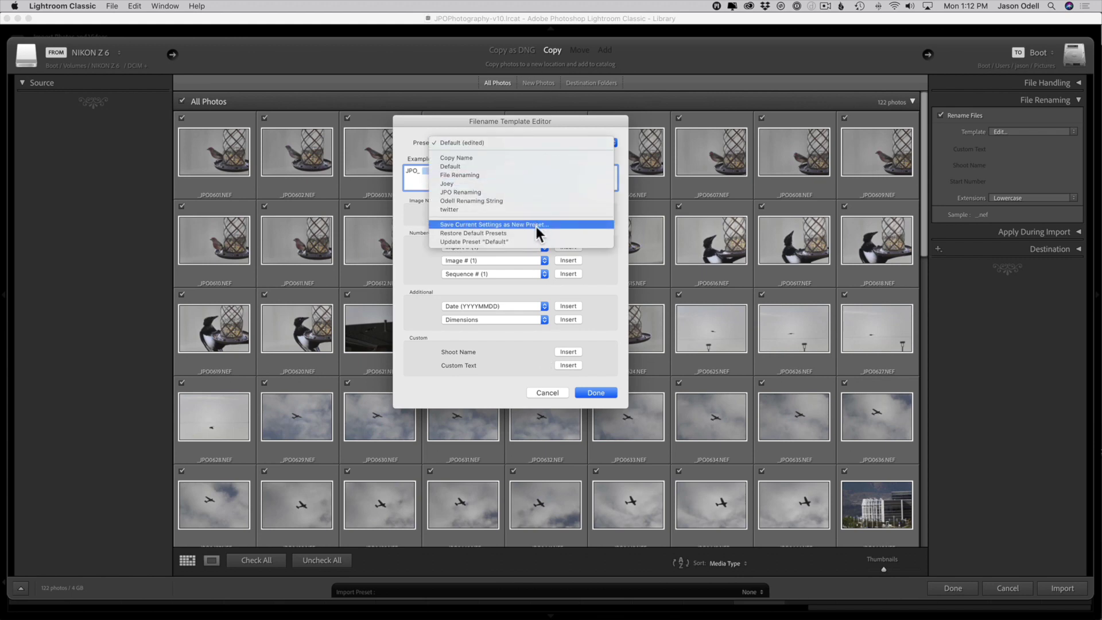
click(449, 226)
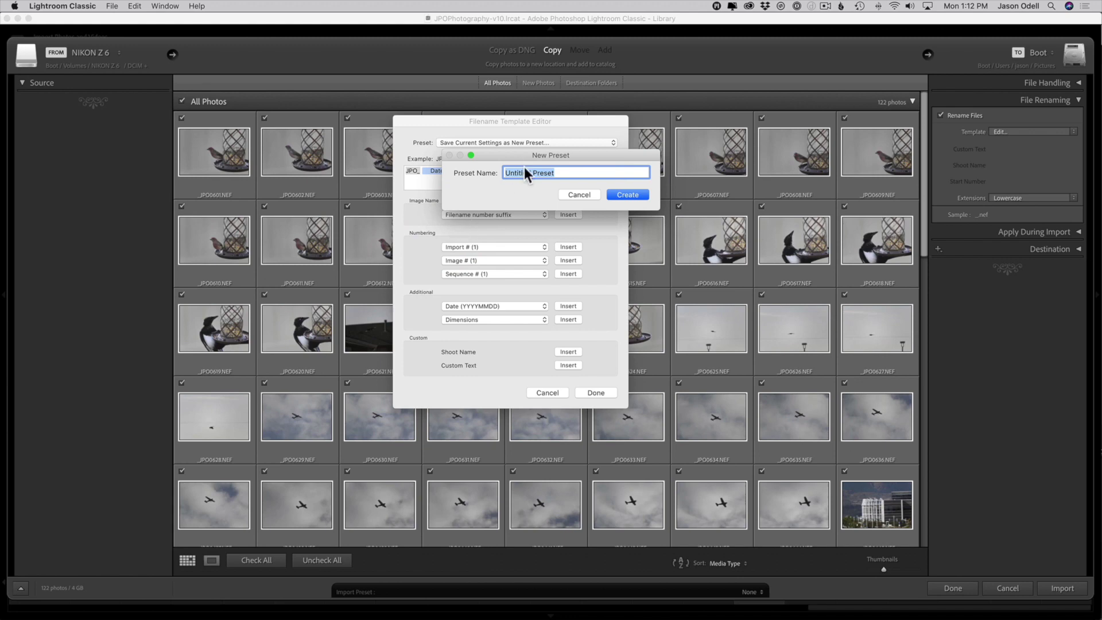
text(My)
key(BackSpace)
key(BackSpace)
key(BackSpace)
text(File Renaming1)
- Create the File Renaming1 preset, close the editor, and select it as the import template
click(626, 193)
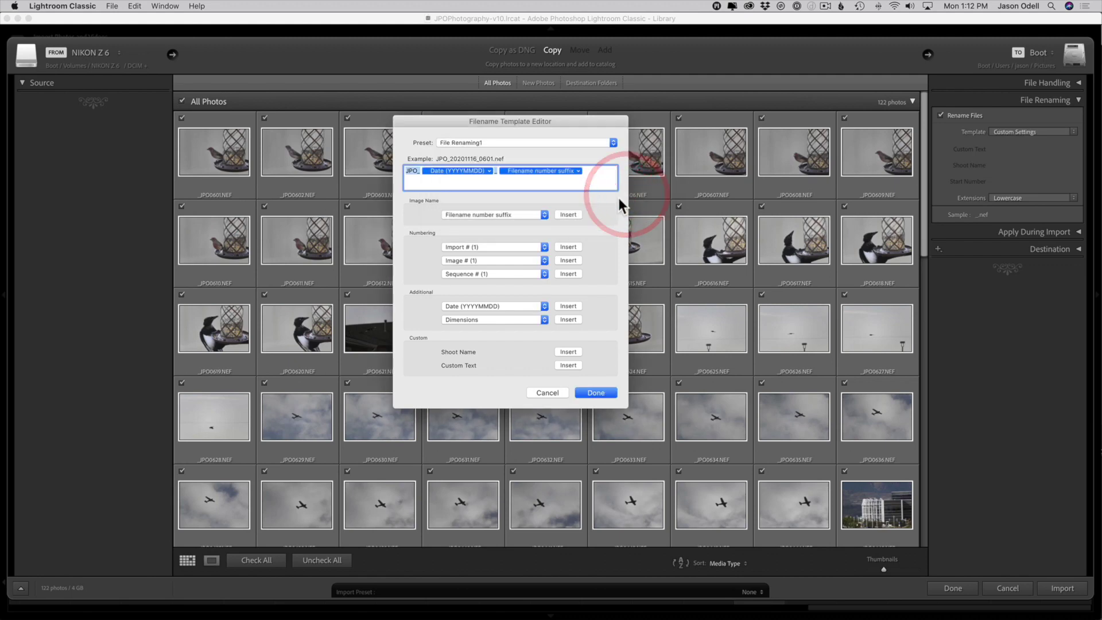
click(590, 394)
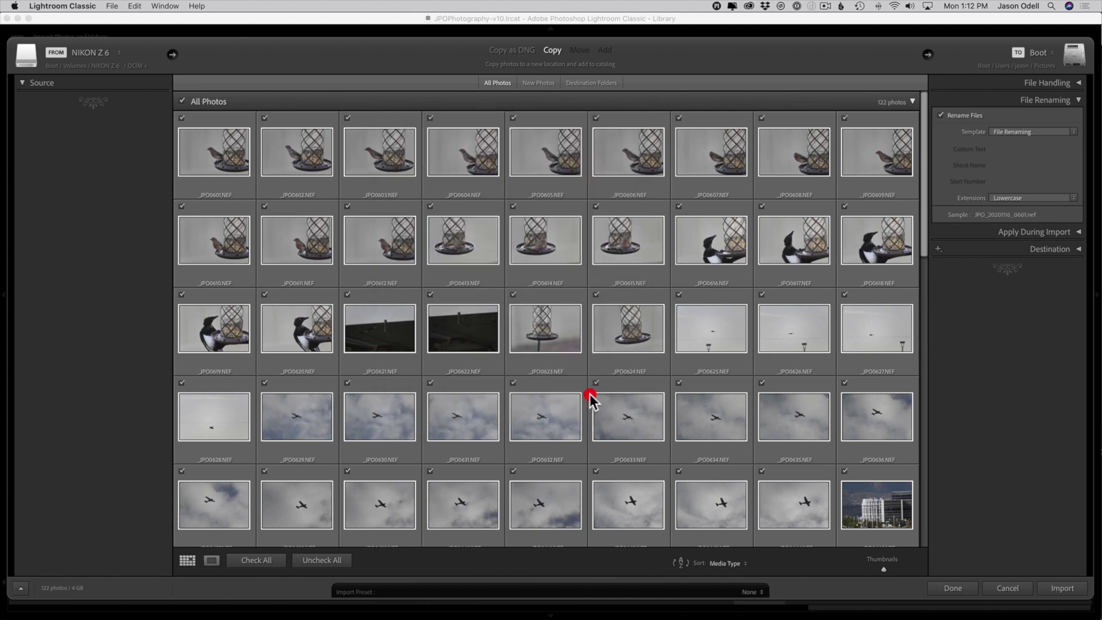
click(1042, 133)
click(1041, 140)
click(1023, 133)
click(1008, 131)
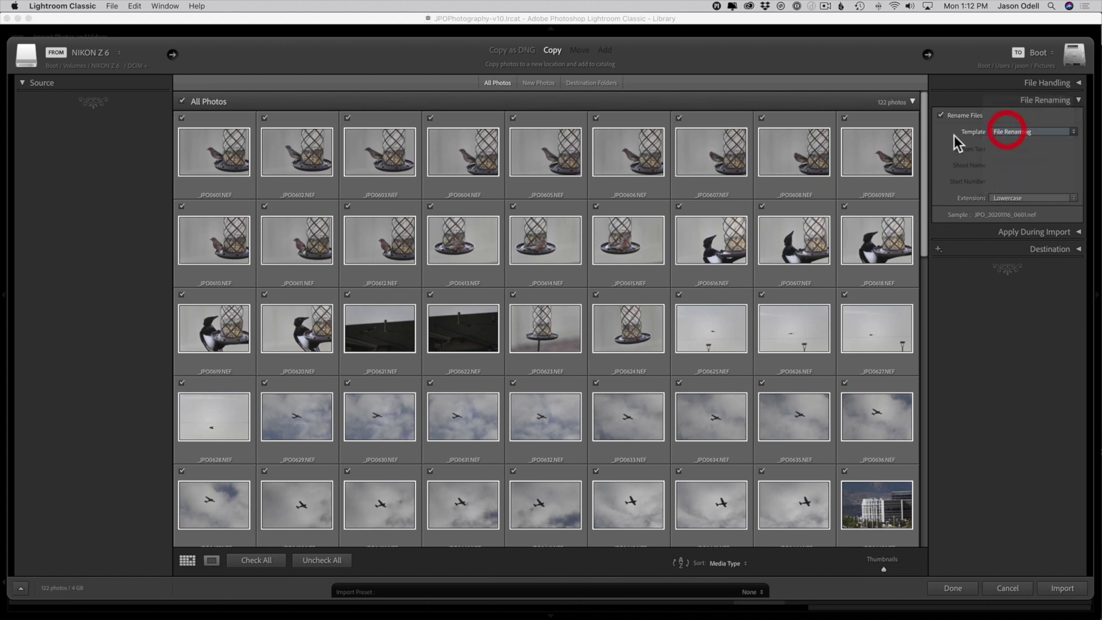
- Confirm the File Renaming template and preview photo JPO0617's name, JPO_20201116_0617.nef
click(1021, 131)
click(1004, 151)
click(1007, 132)
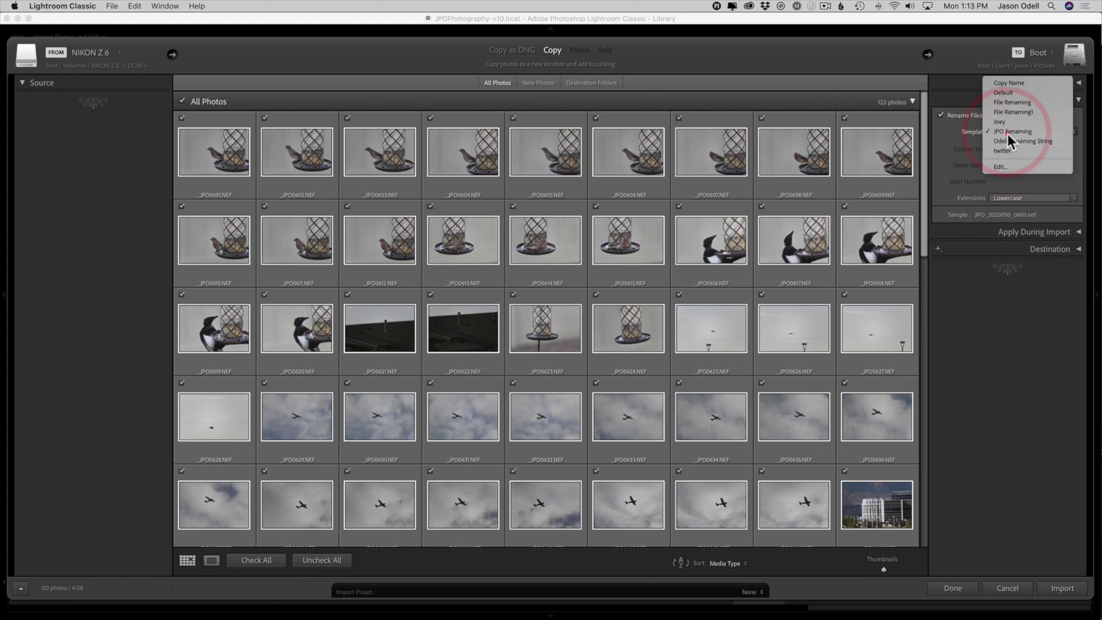
click(1008, 136)
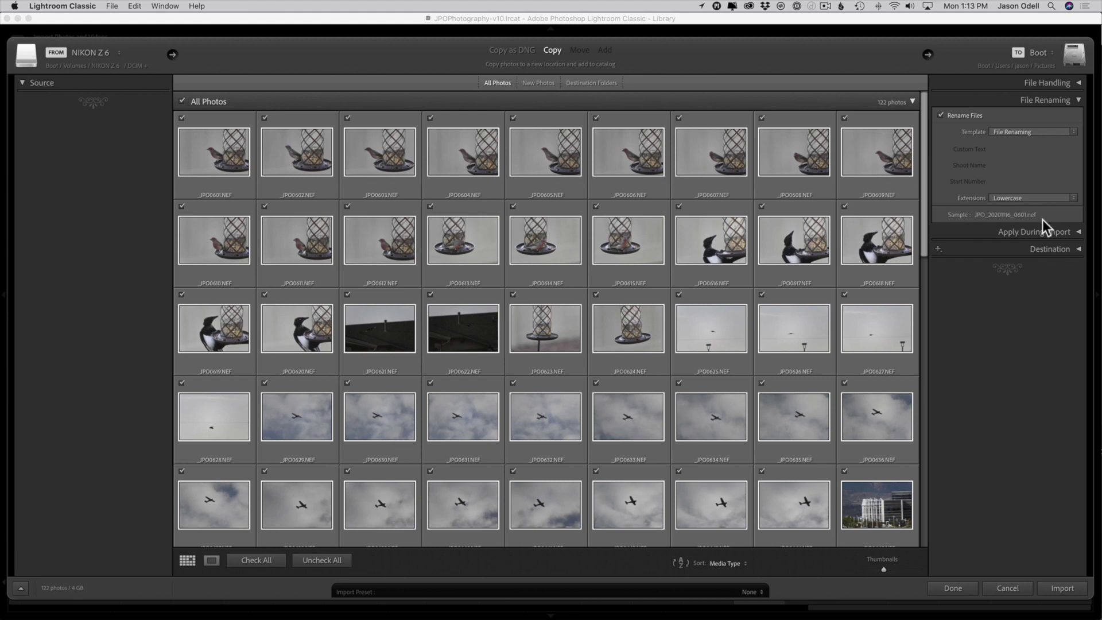
click(797, 265)
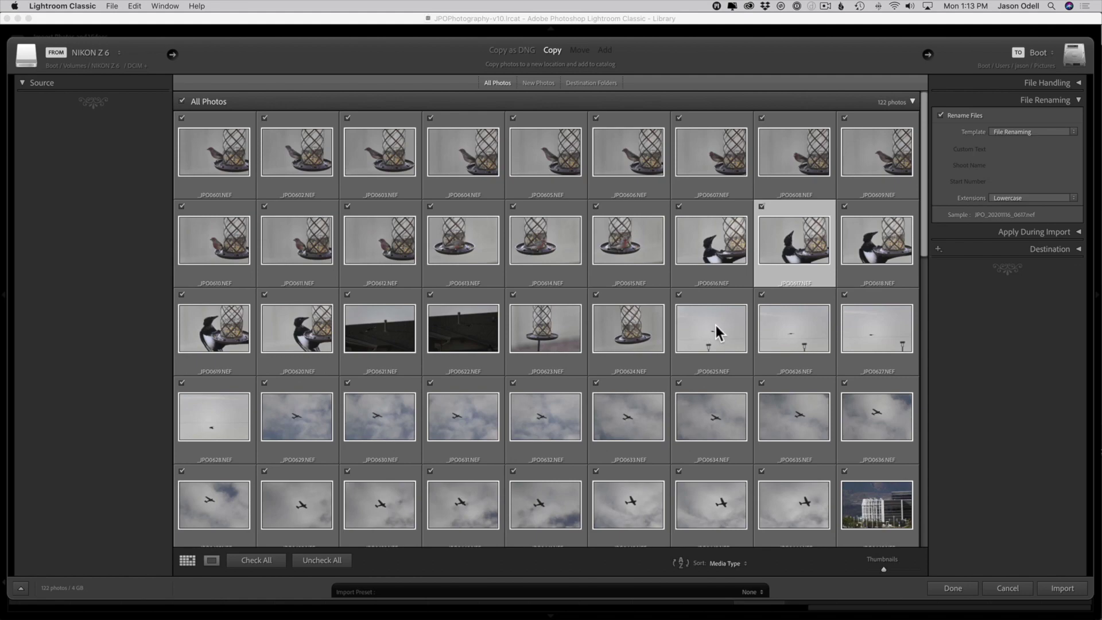
- Cancel the import and select photo JPO_20201113_4930 in the Library grid
click(1004, 586)
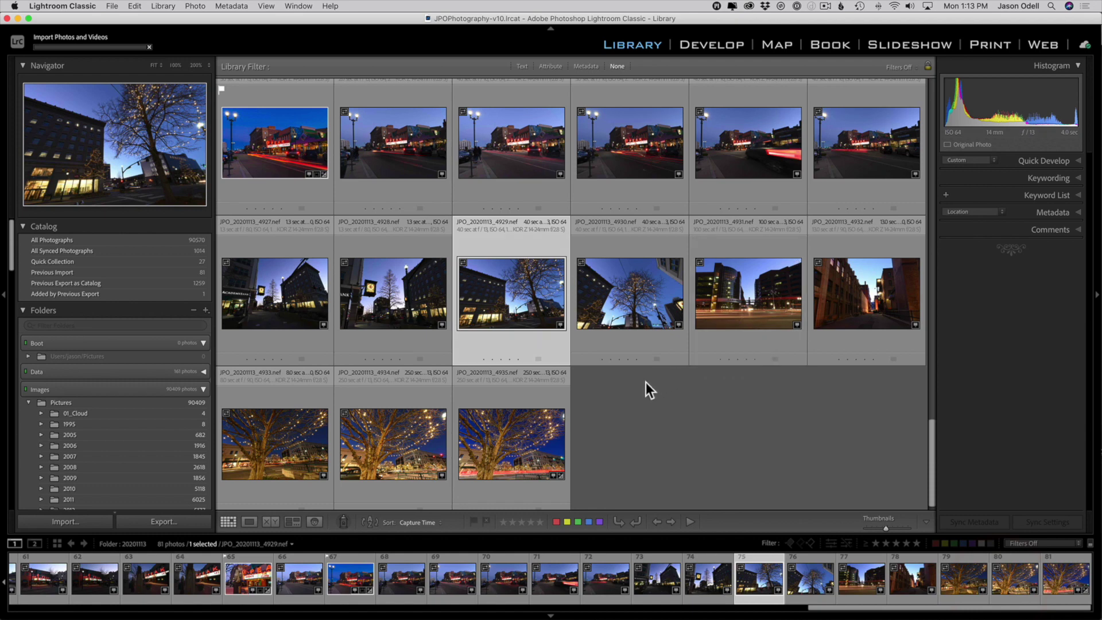
click(645, 382)
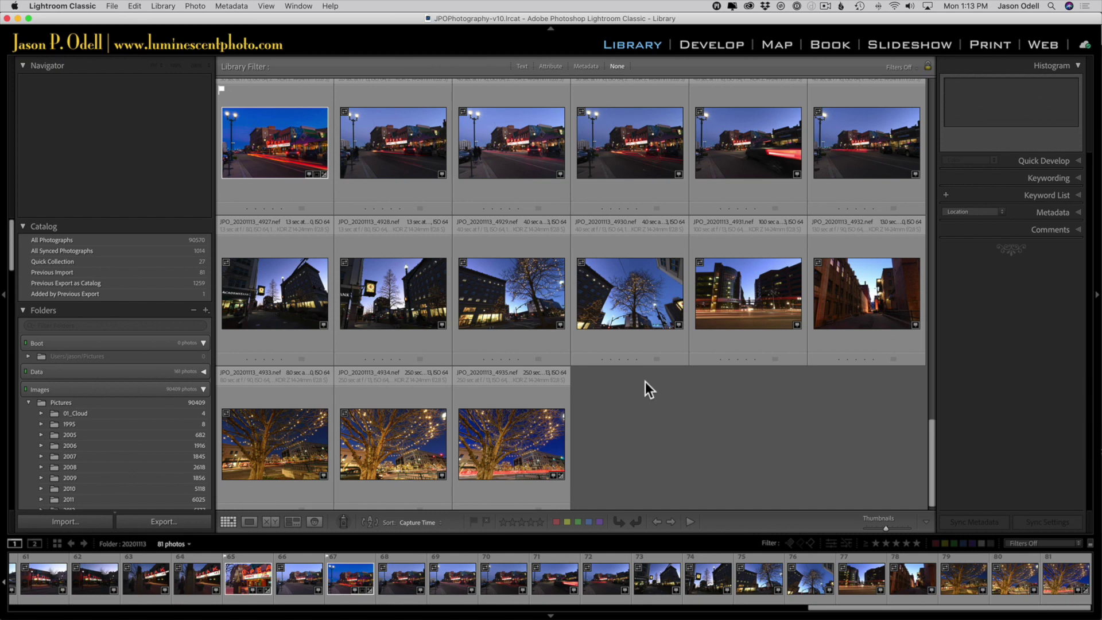
click(646, 281)
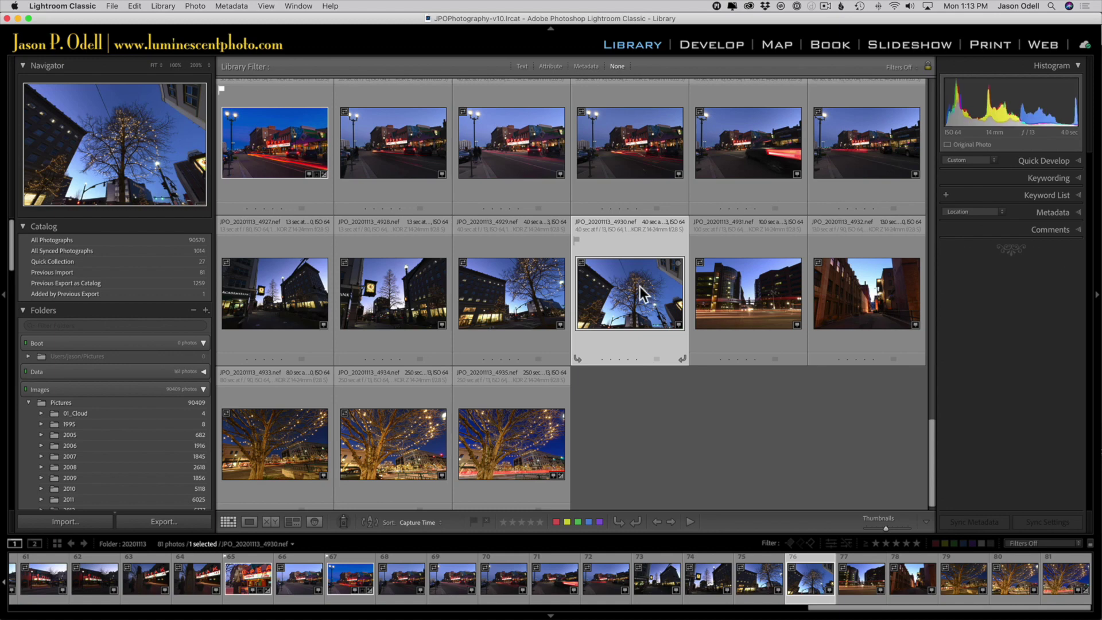
- Choose the JPO Renaming template in Library > Rename Photo, then cancel and deselect
click(170, 5)
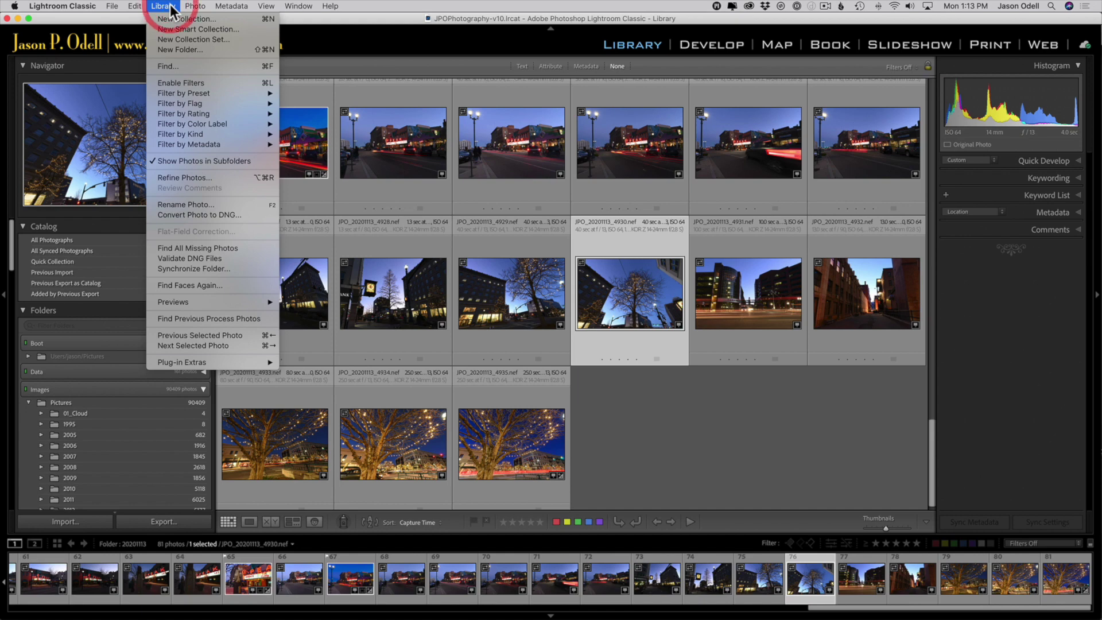
click(221, 206)
click(608, 172)
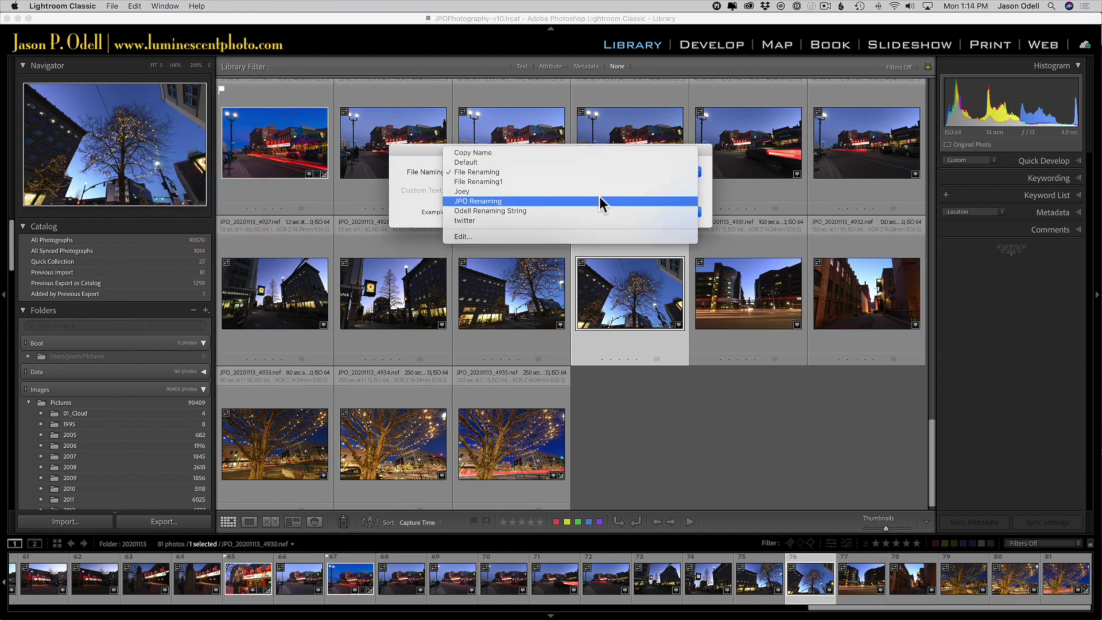
click(599, 201)
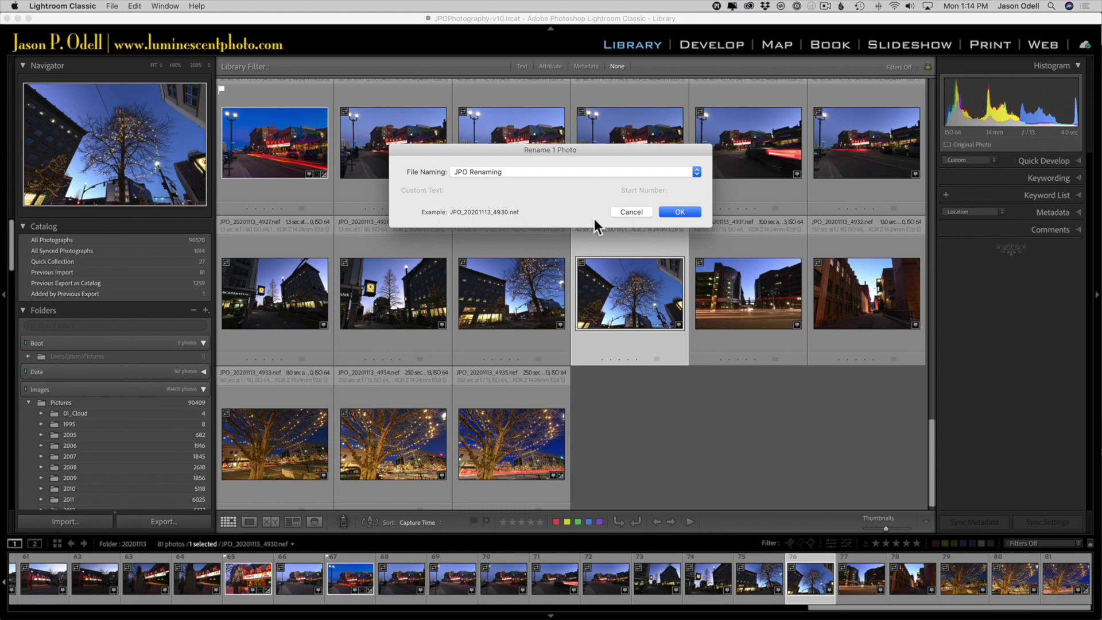
click(615, 212)
click(639, 385)
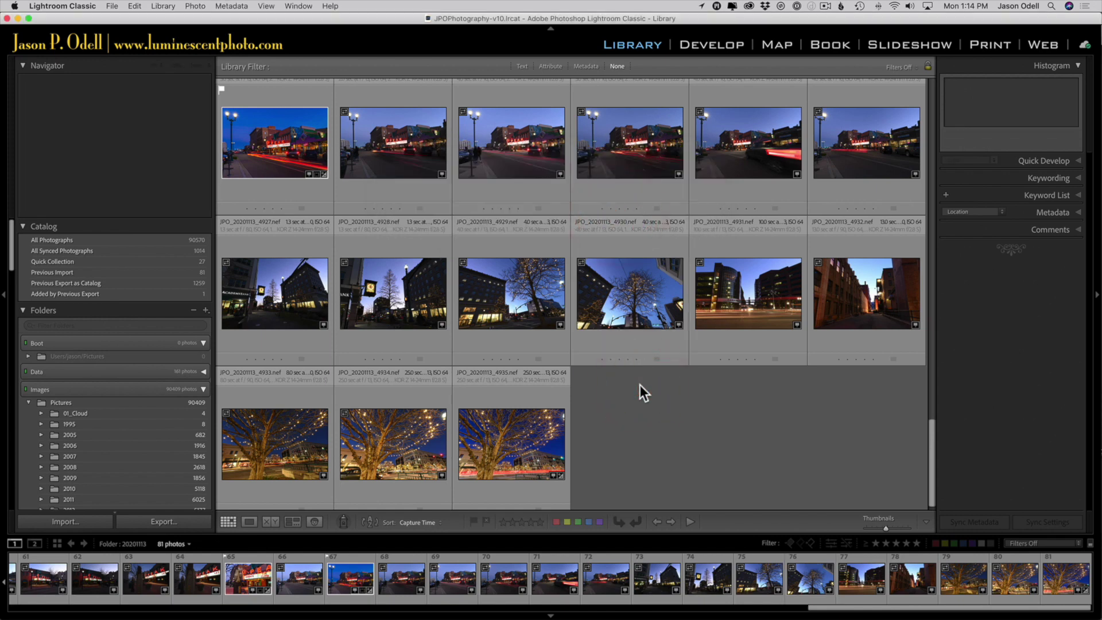